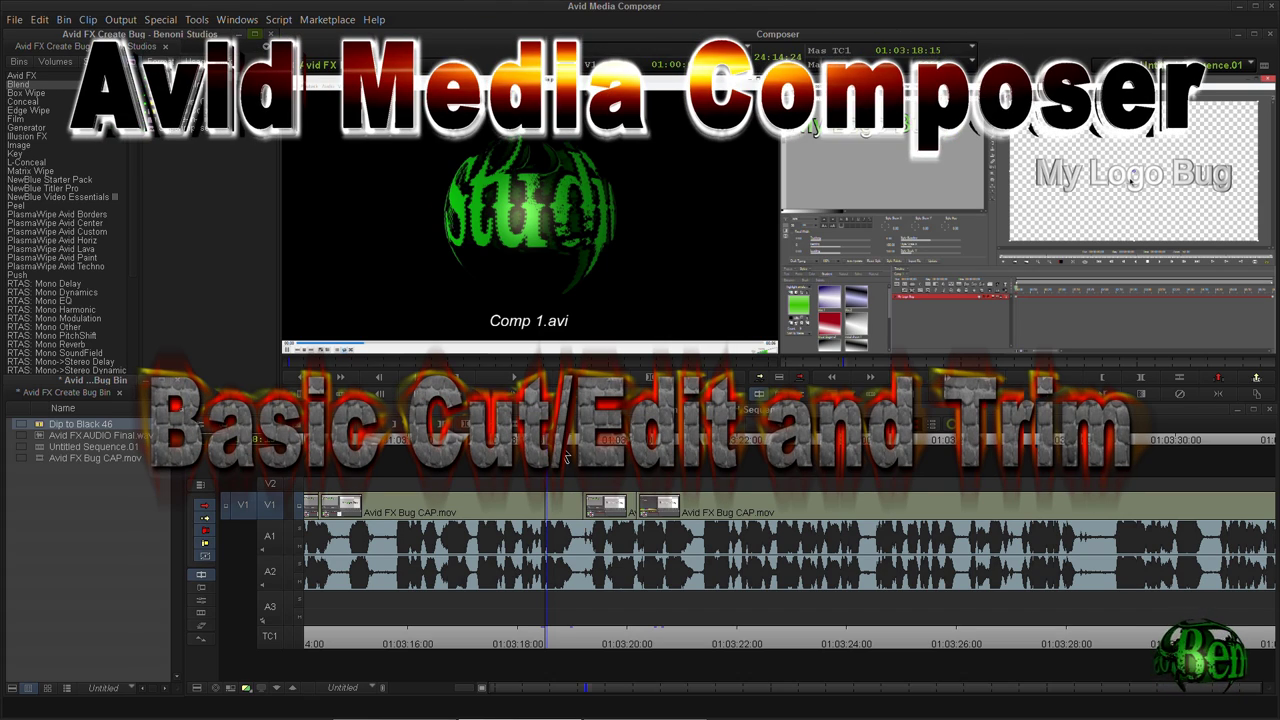
Park the playhead at 01:03:21:28, between the two Avid FX Bug CAP.mov clips.
left_click(739, 470)
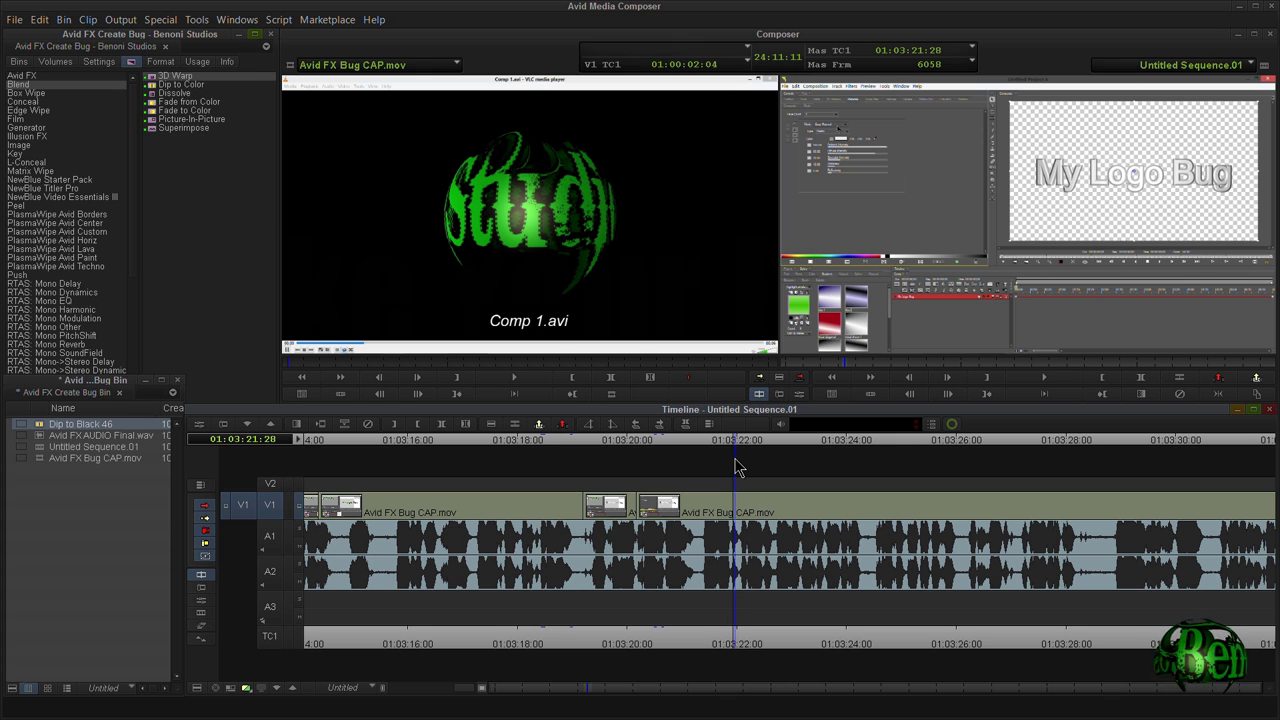
Scrub back and forth through the narration, leaving the playhead at 01:03:33:26.
left_click_drag(736, 460, 823, 461)
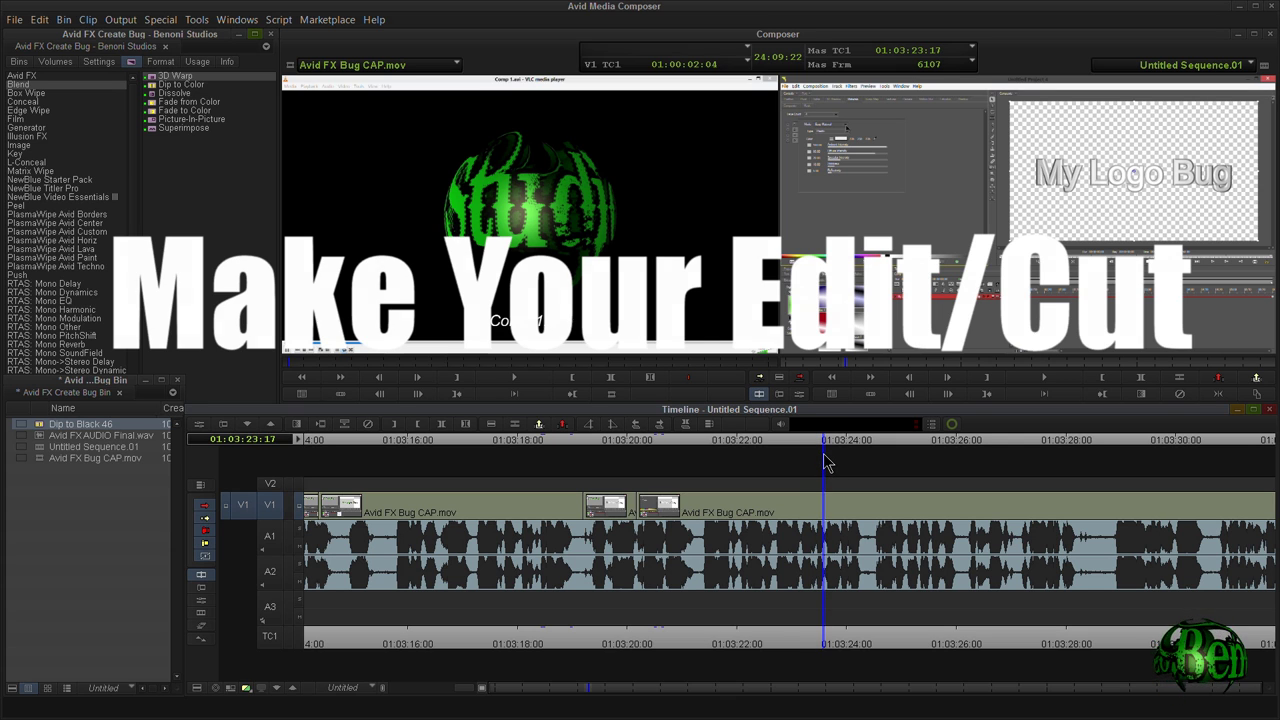
left_click_drag(826, 460, 720, 464)
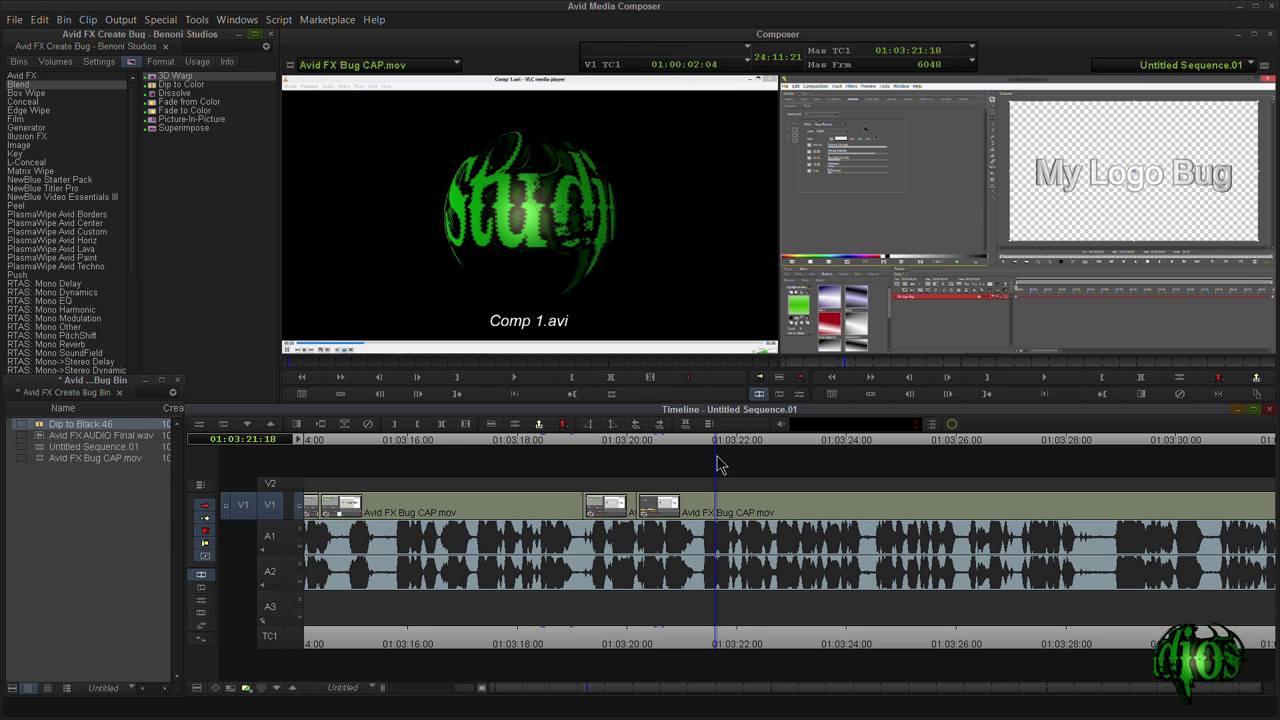
left_click_drag(720, 464, 1060, 448)
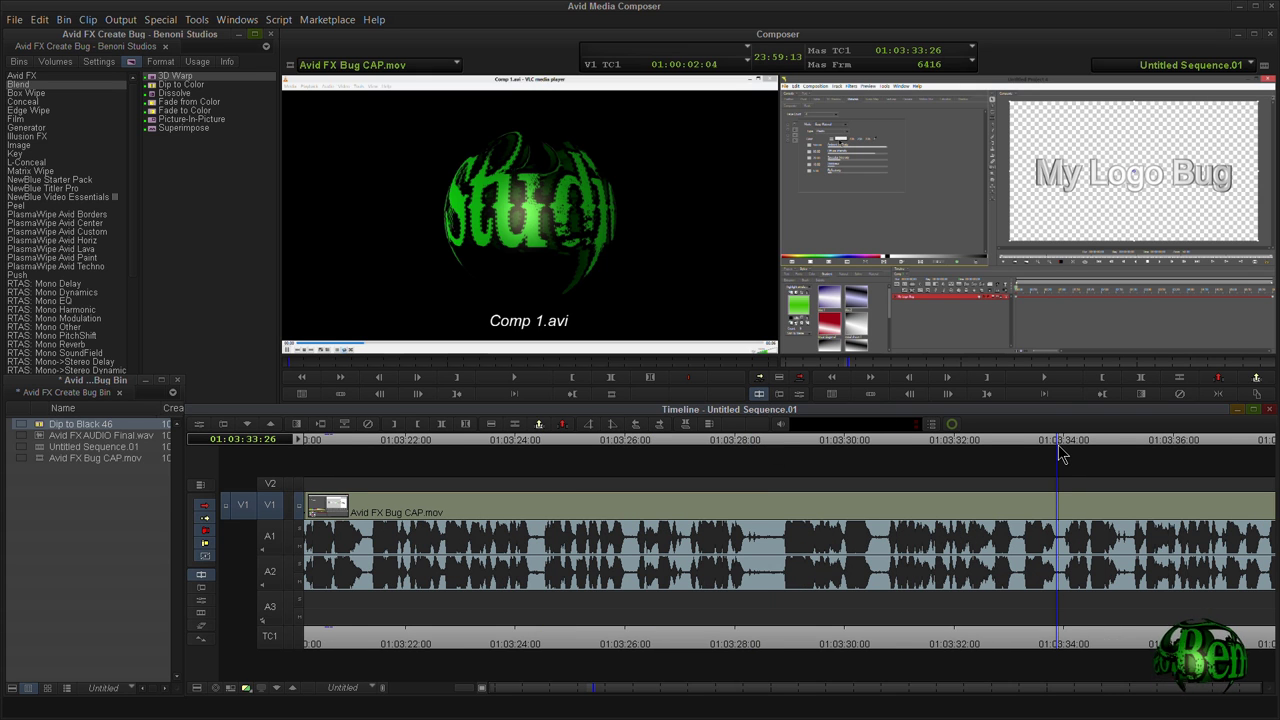
Play and scrub the narration around 01:03:34 to locate the picture cut point at 01:03:34:29.
key("space")
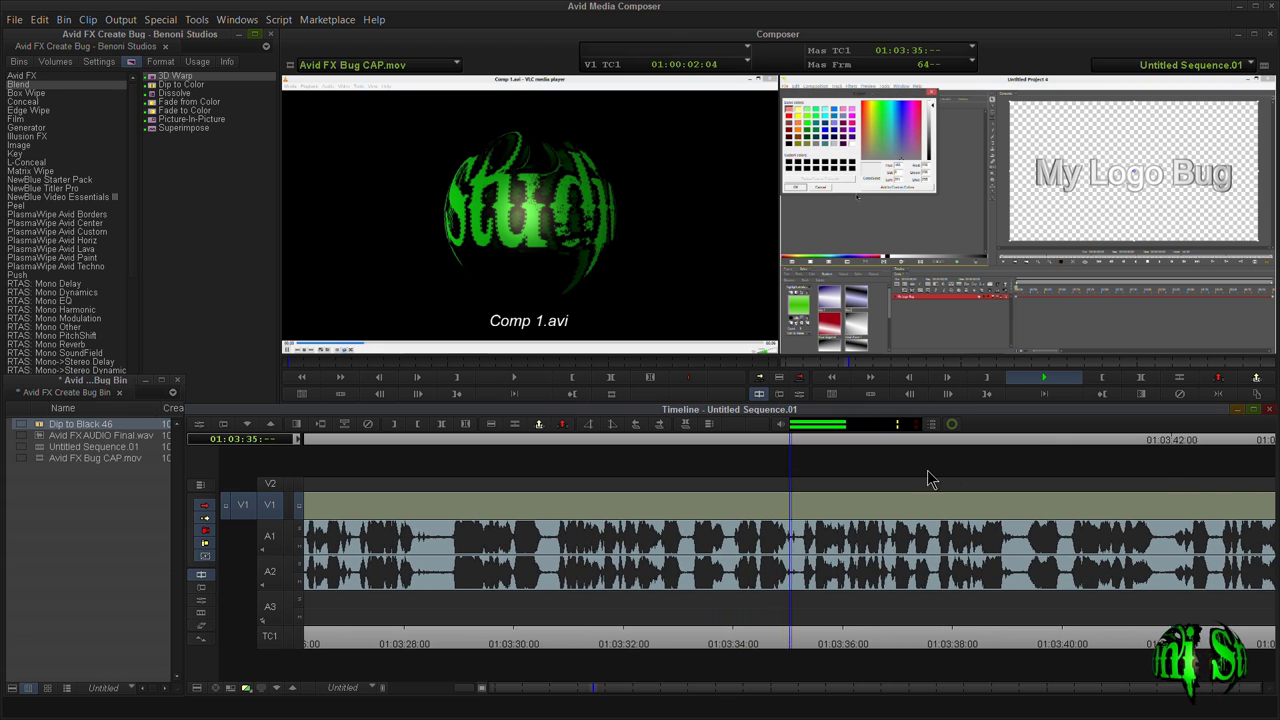
key("space")
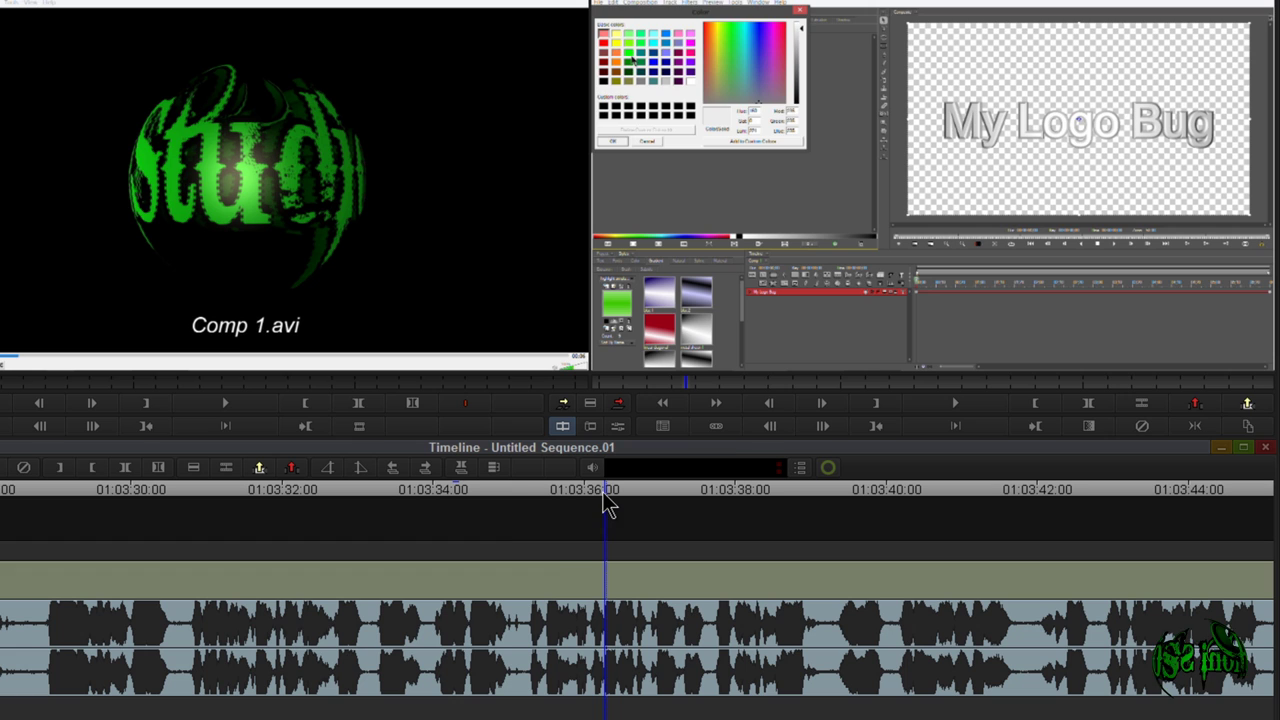
left_click_drag(605, 505, 513, 540)
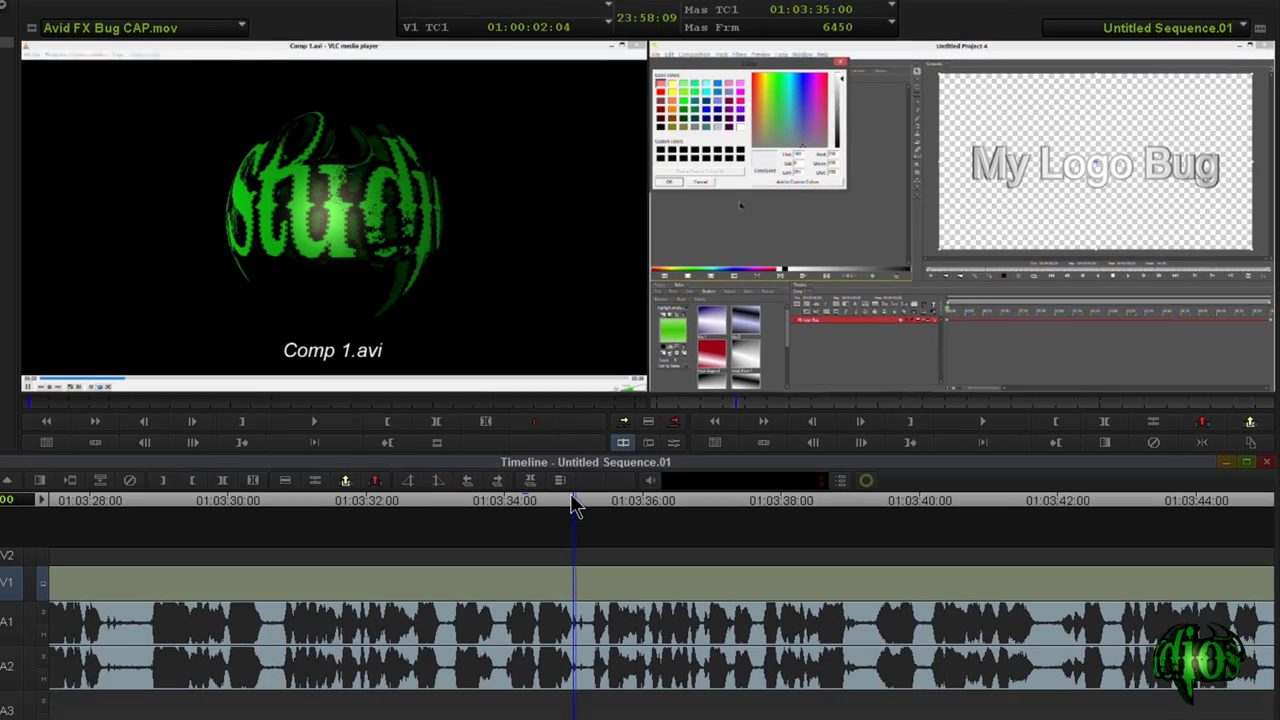
left_click_drag(575, 505, 499, 508)
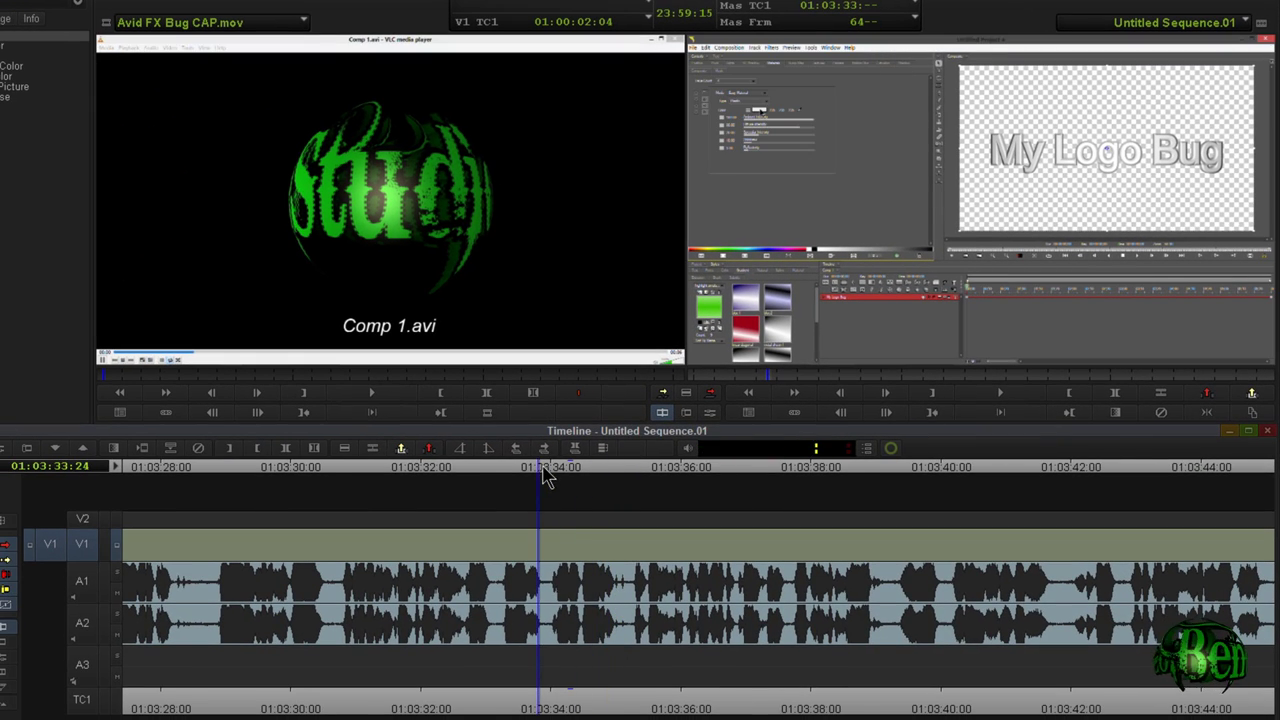
key("space")
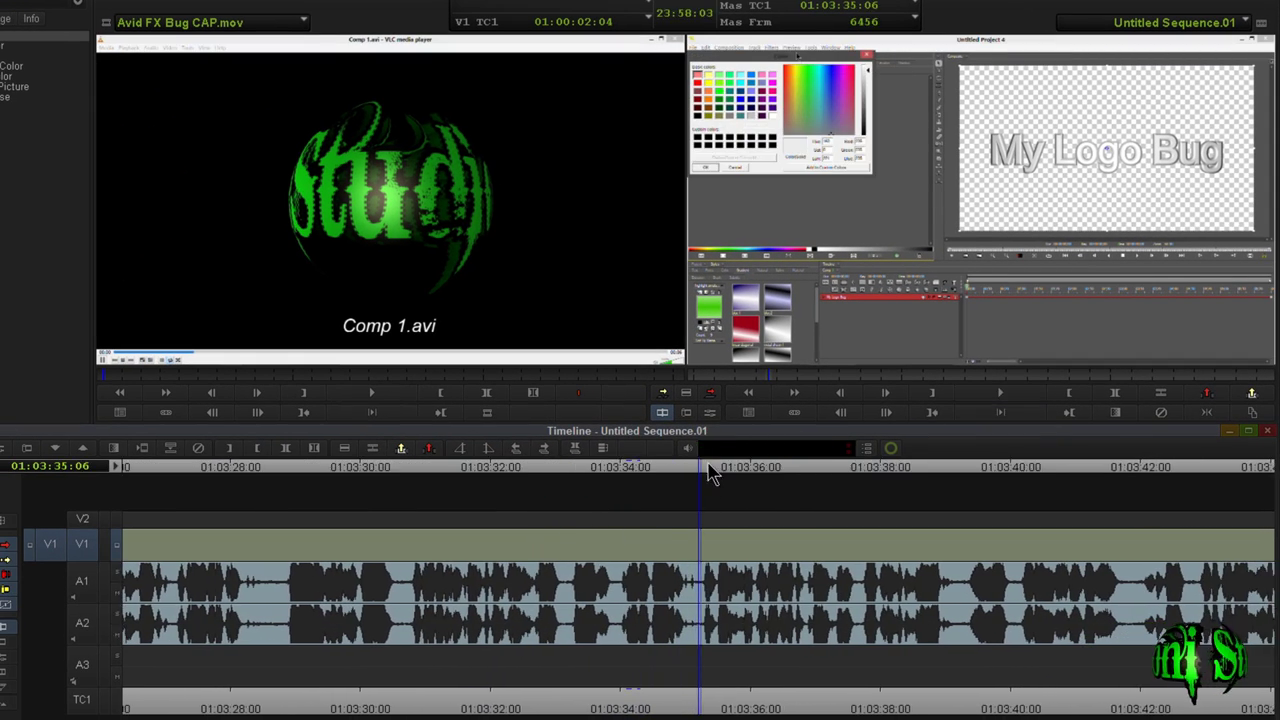
mouse_move(700, 486)
left_mouse_down()
mouse_move(663, 487)
mouse_move(686, 488)
left_mouse_up()
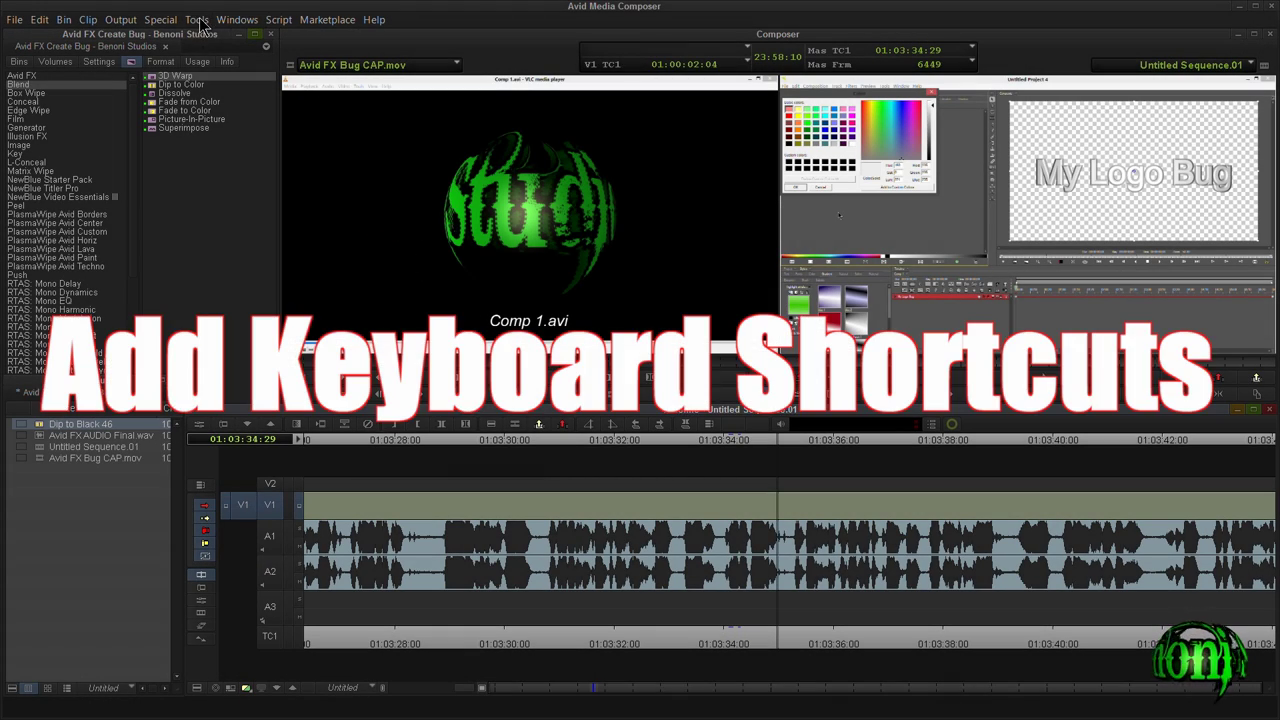
Open the Command Palette and the Keyboard settings window.
left_click(197, 20)
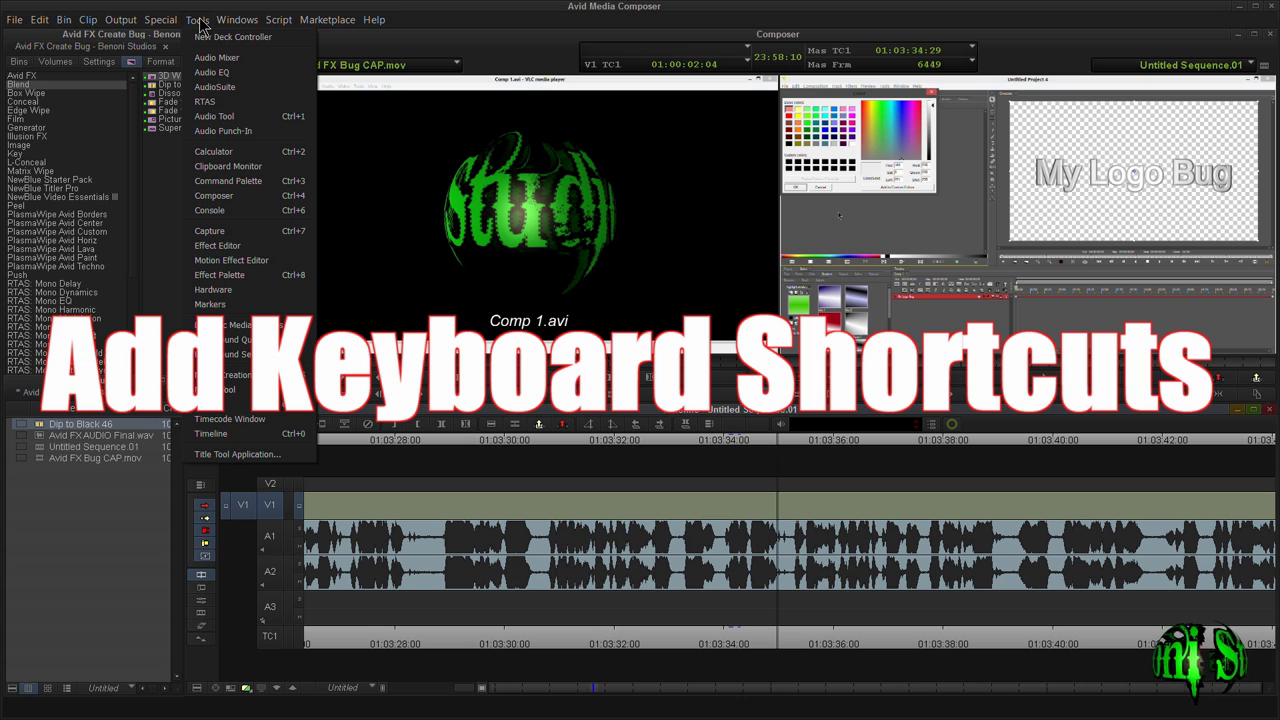
left_click(232, 181)
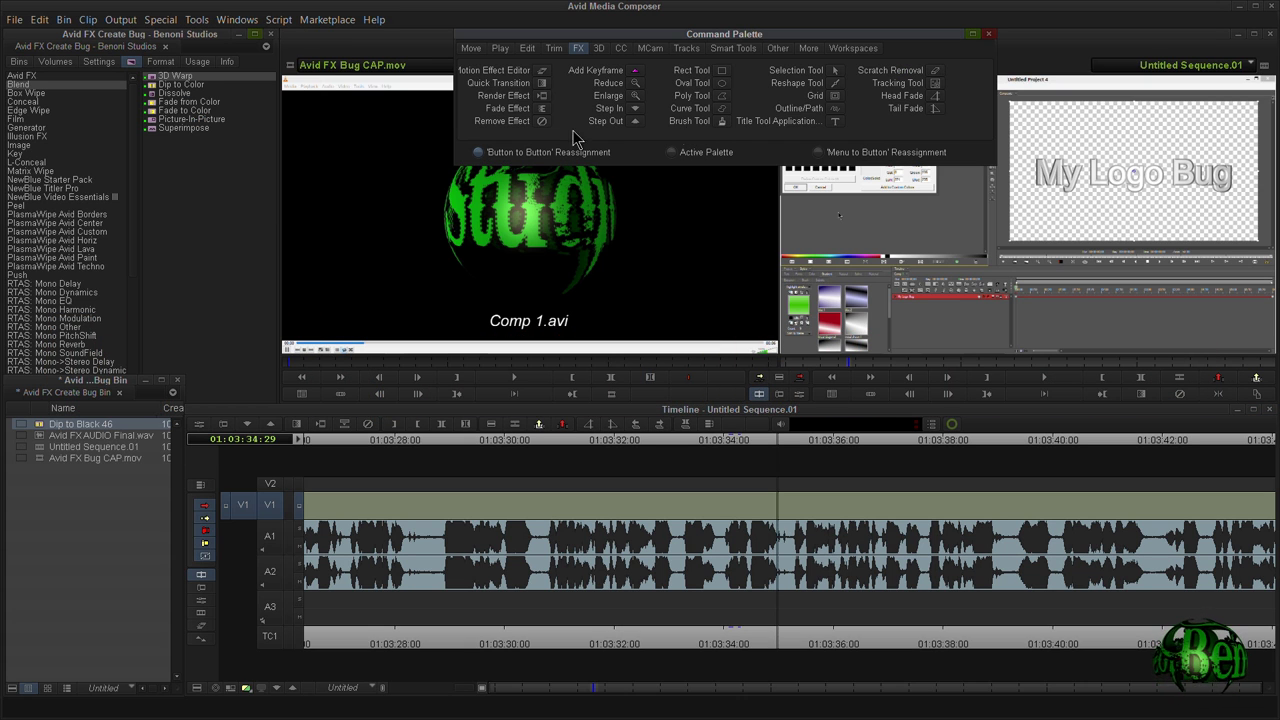
left_click(99, 61)
double_click(38, 228)
left_click_drag(659, 268, 672, 246)
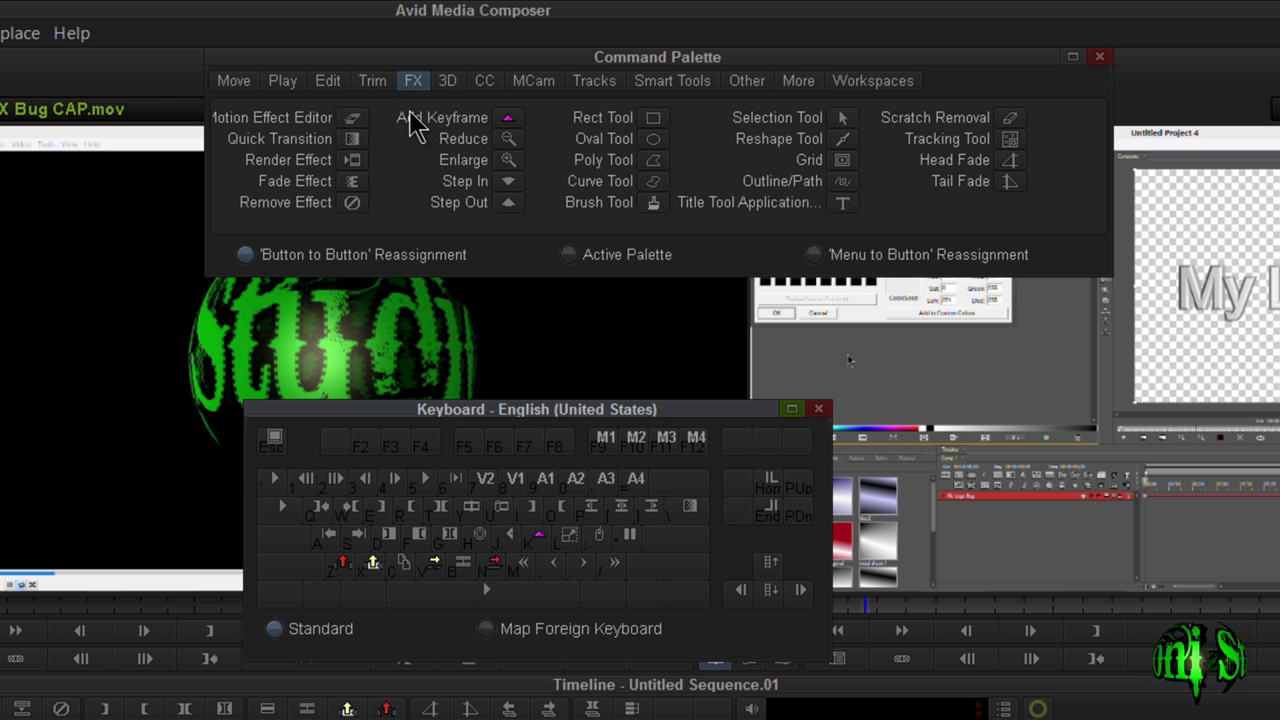
Try mapping Add Edit from the Edit commands to a key, accept the refusal, and close Keyboard.
left_click(330, 82)
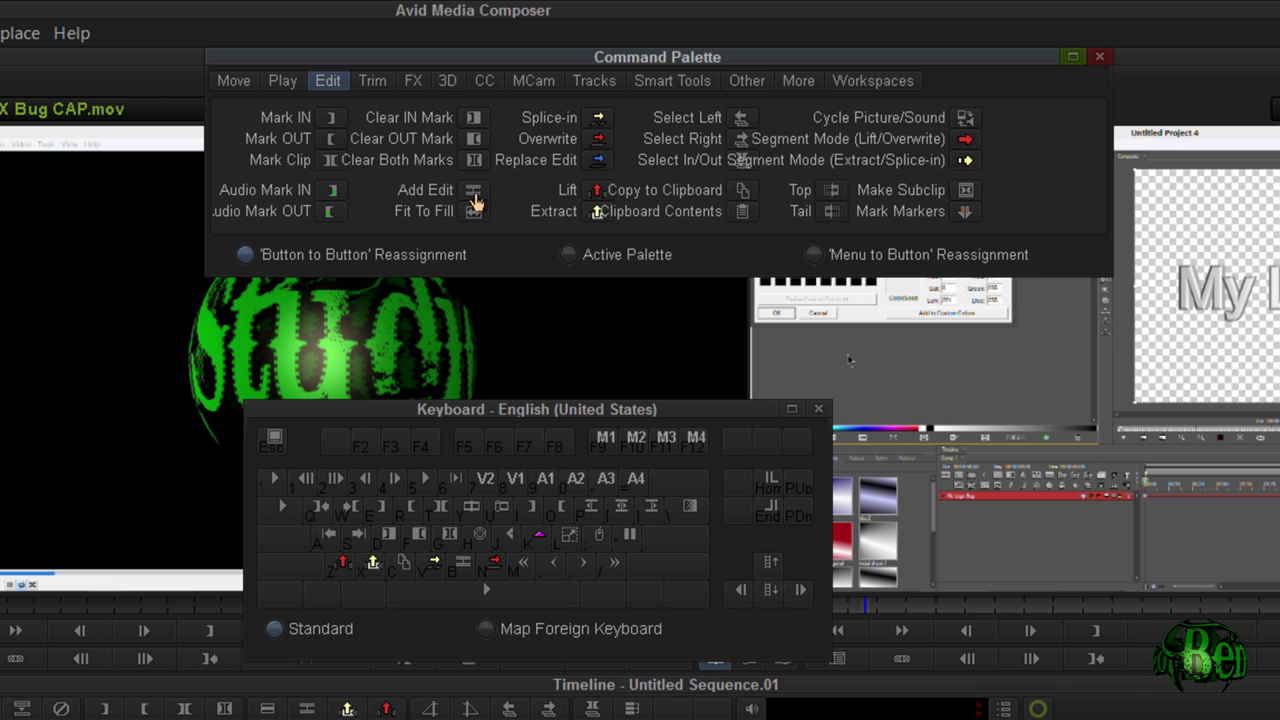
mouse_move(475, 200)
left_mouse_down()
mouse_move(480, 449)
mouse_move(550, 526)
mouse_move(678, 535)
mouse_move(360, 520)
mouse_move(345, 588)
mouse_move(574, 575)
mouse_move(606, 510)
mouse_move(355, 517)
mouse_move(595, 499)
mouse_move(595, 587)
mouse_move(492, 205)
left_mouse_up()
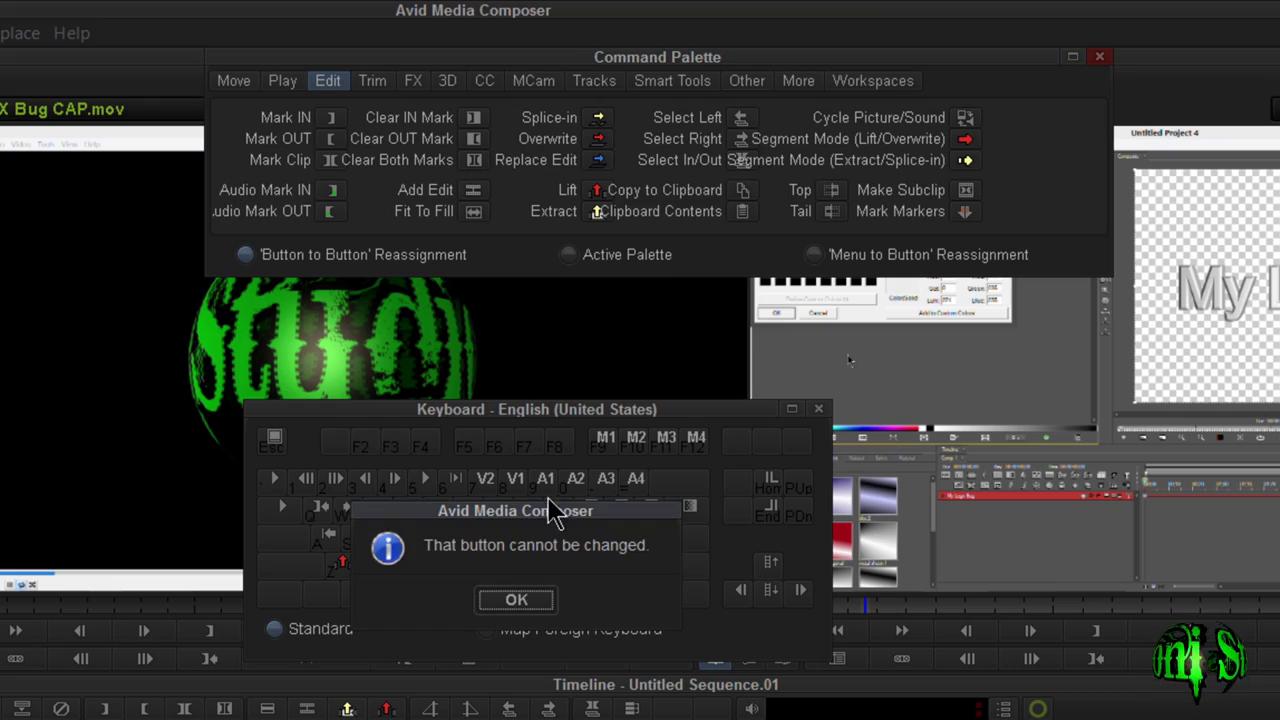
left_click(524, 598)
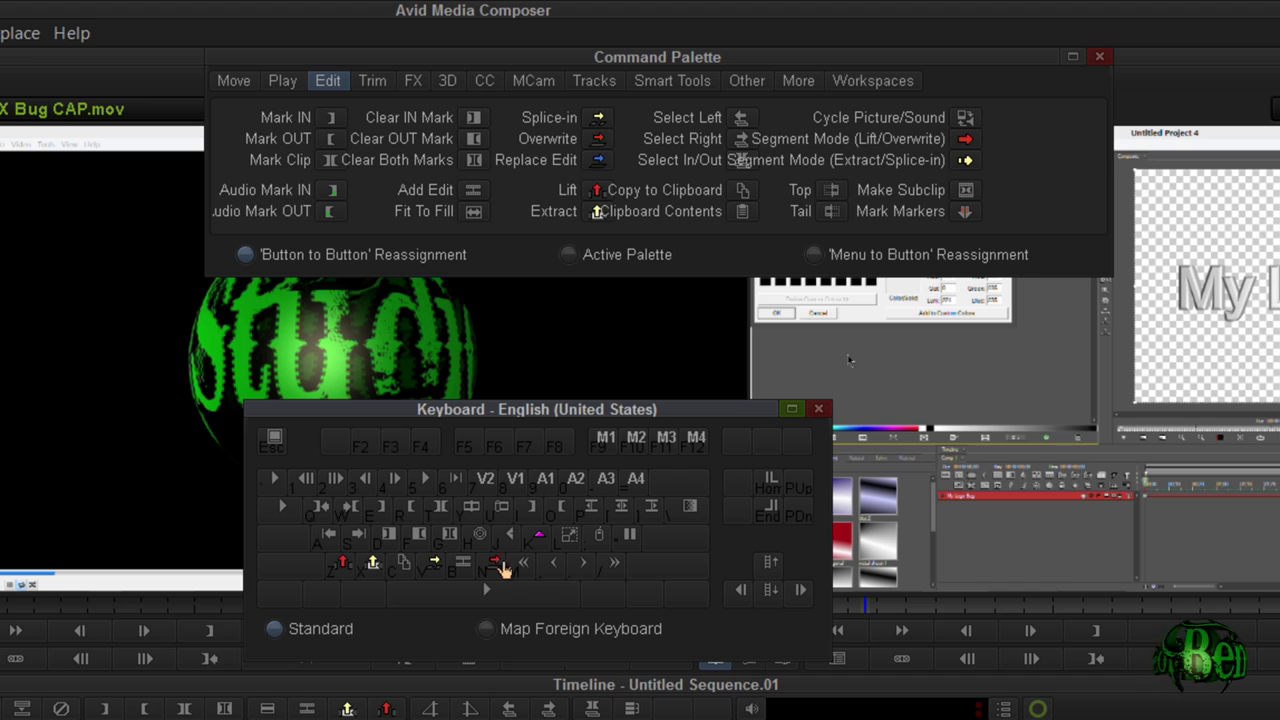
left_click(818, 409)
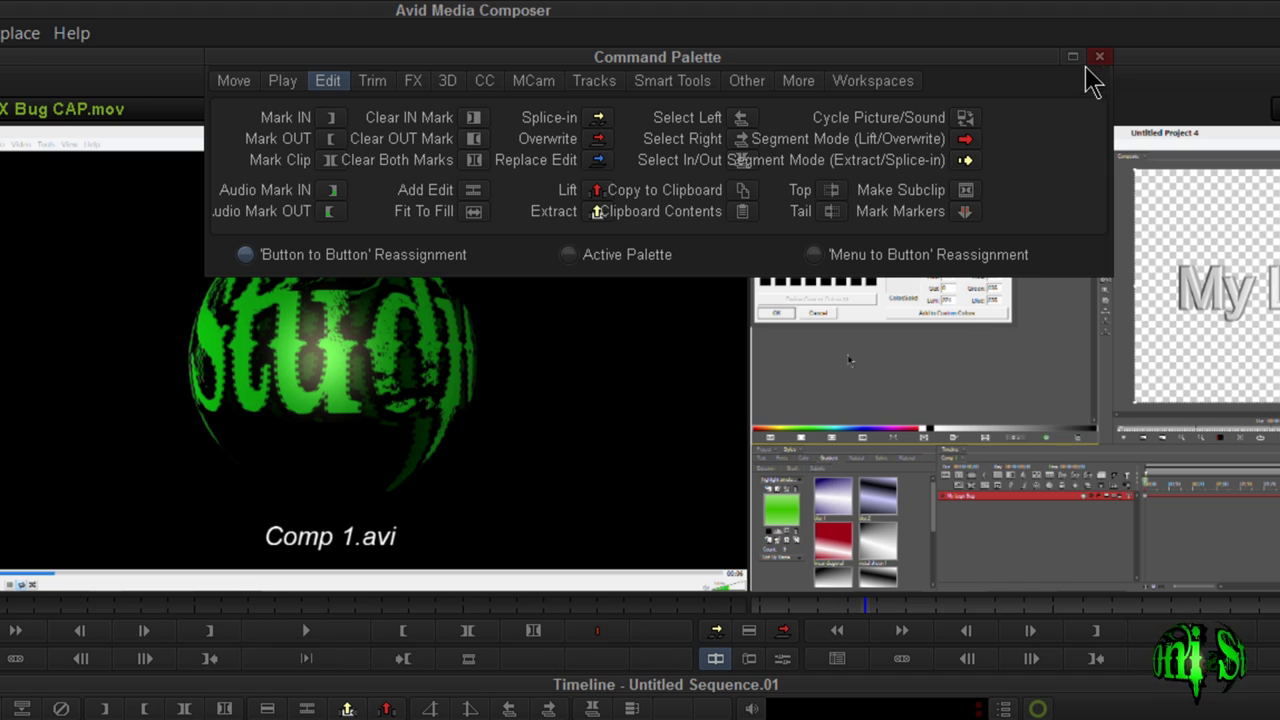
Split the V1 clip with Add Edit at the playhead, then switch to Segment Mode.
left_click(1099, 56)
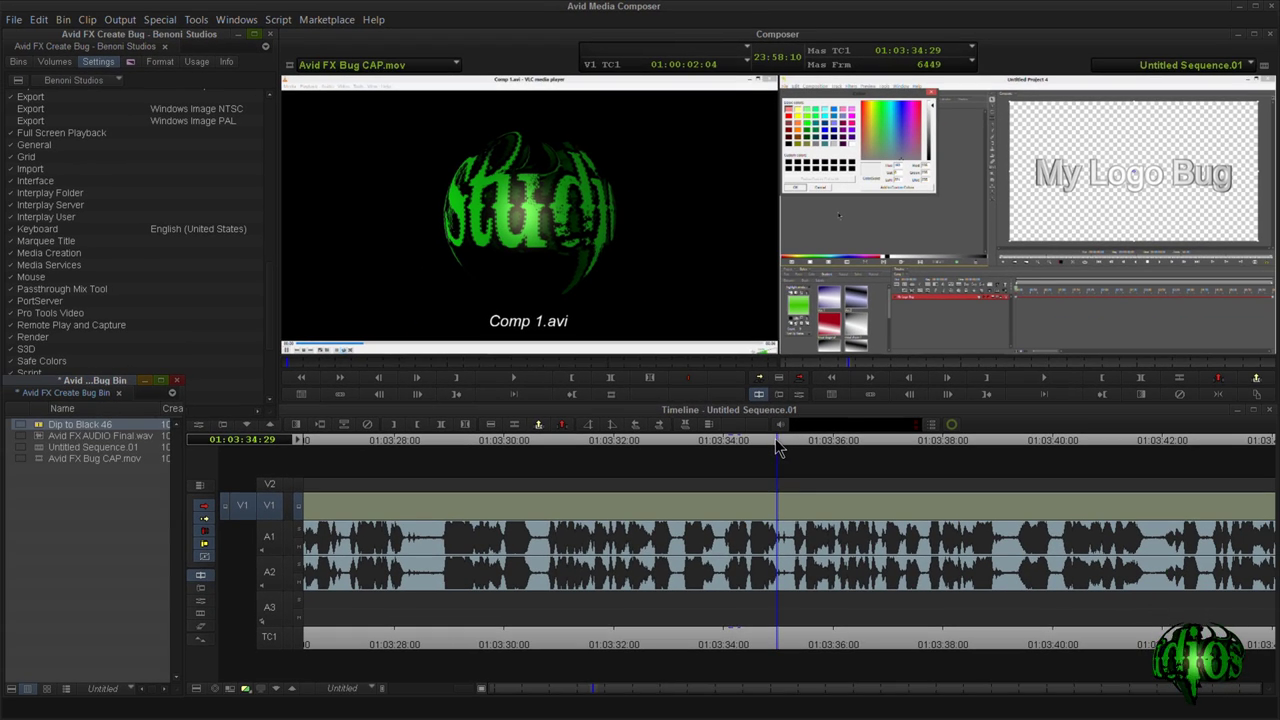
left_click_drag(777, 444, 779, 447)
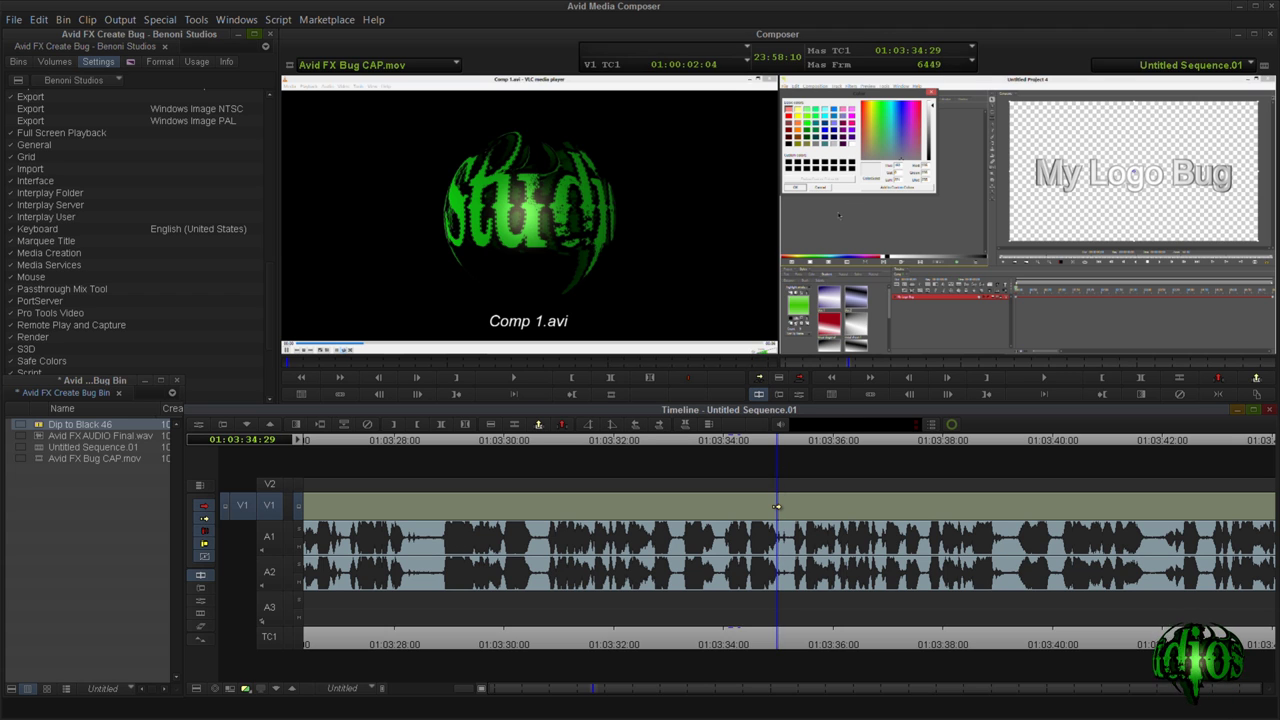
key("b")
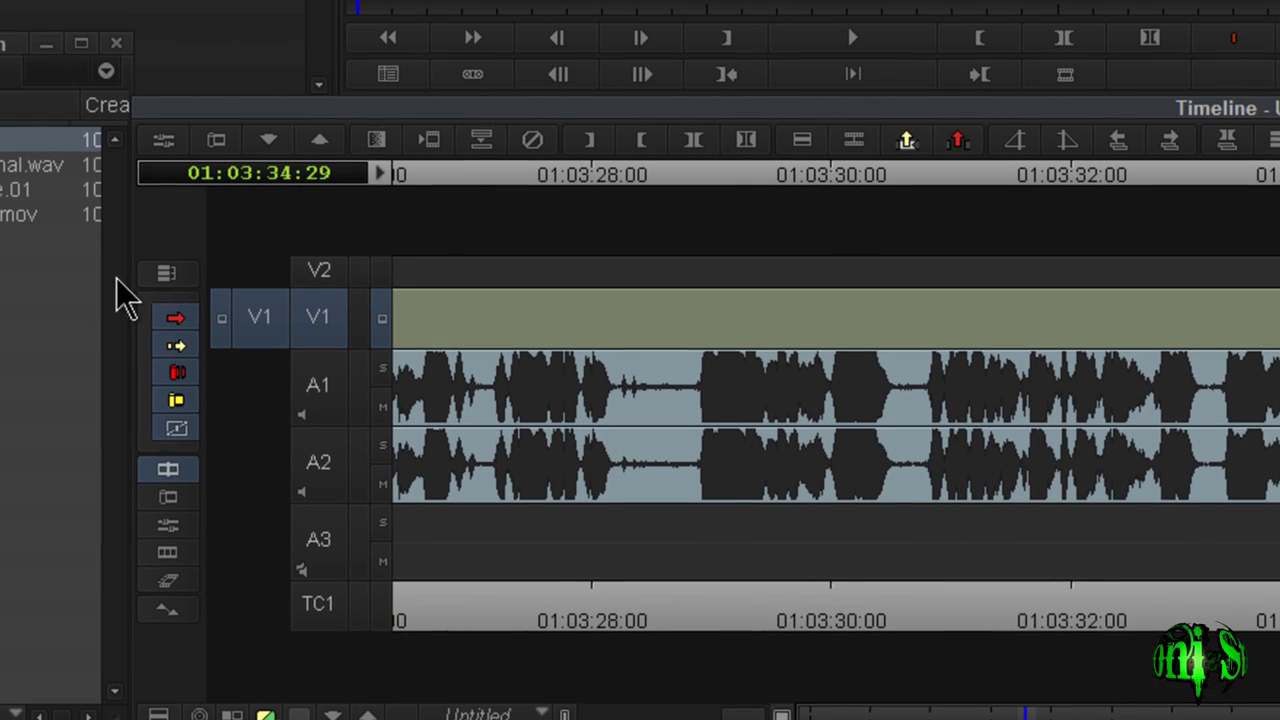
left_click(188, 348)
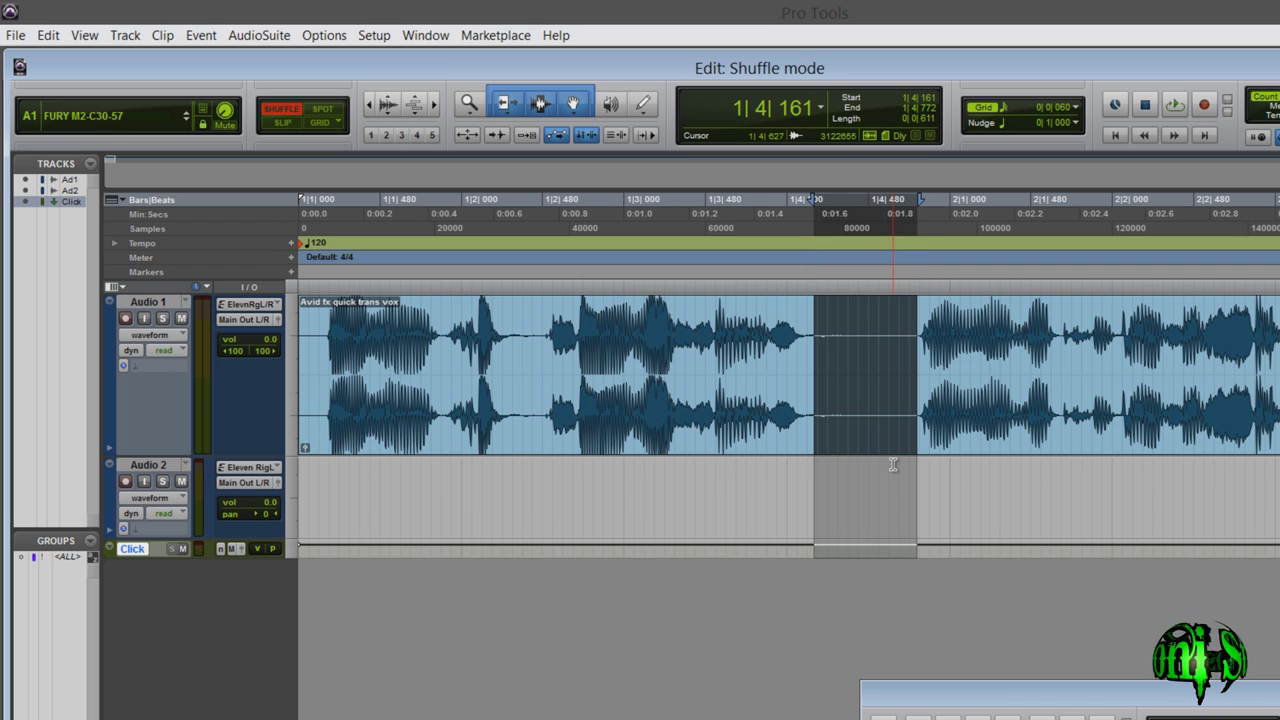
Delete the selected silent gap in Audio 1 so the narration shuffles left.
key("Delete")
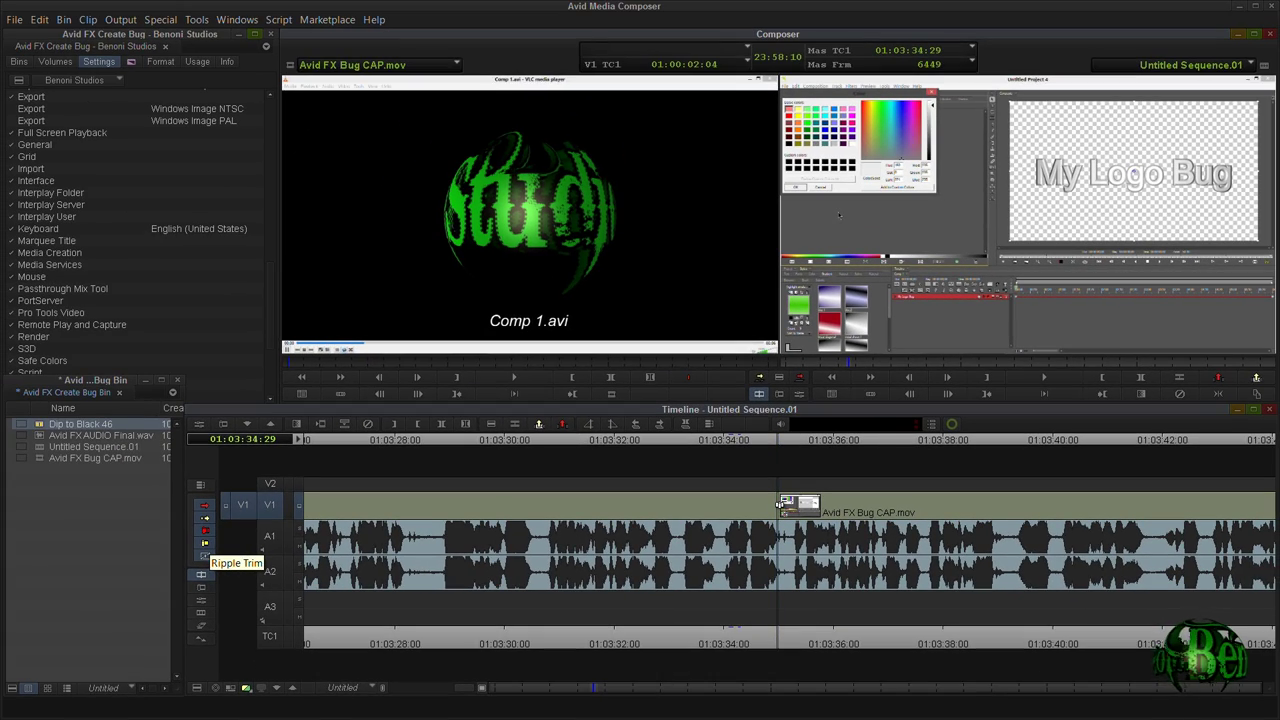
Trim the second V1 segment's head later to about 01:03:35:16, then select and deselect the clip.
left_click(778, 505)
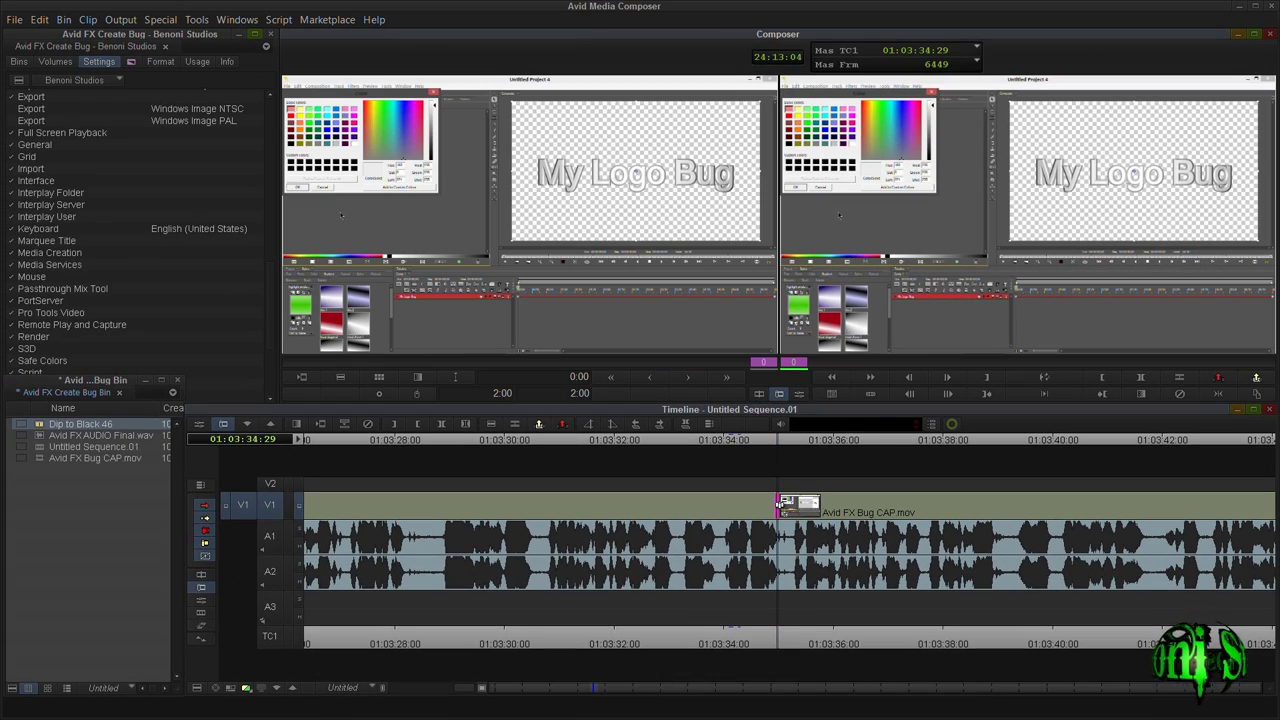
left_click_drag(784, 508, 799, 506)
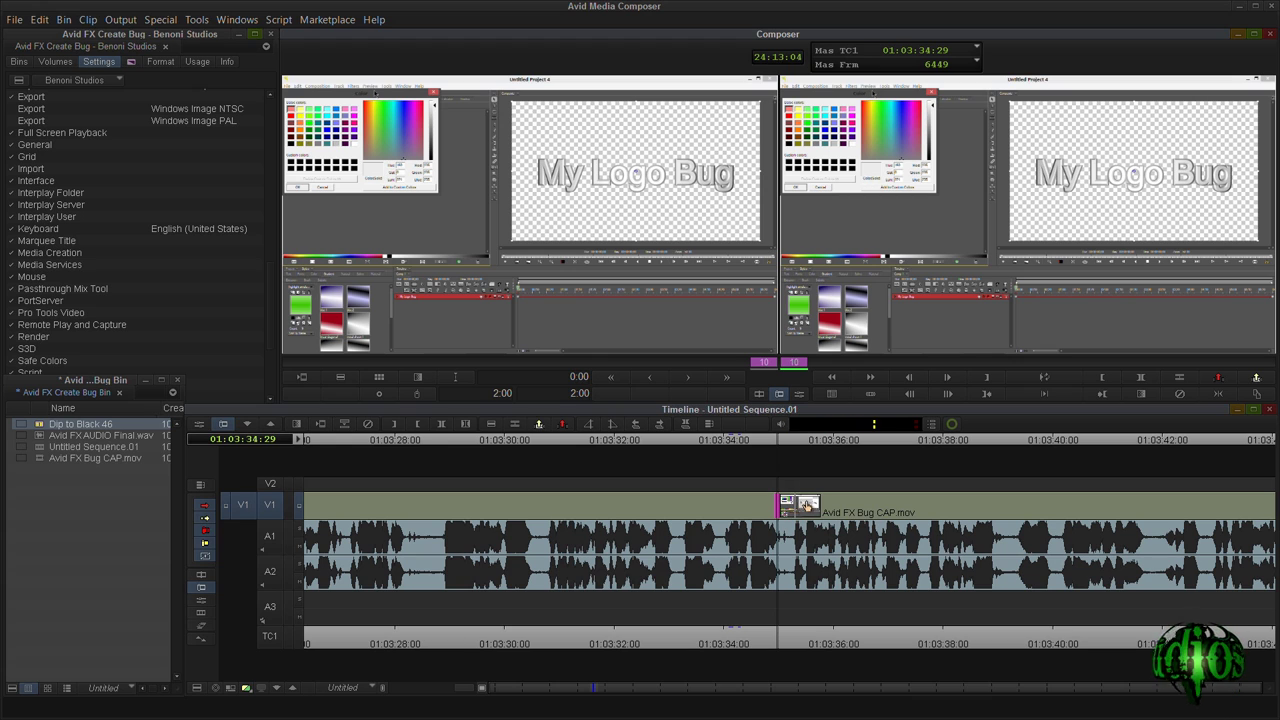
left_click_drag(806, 505, 836, 505)
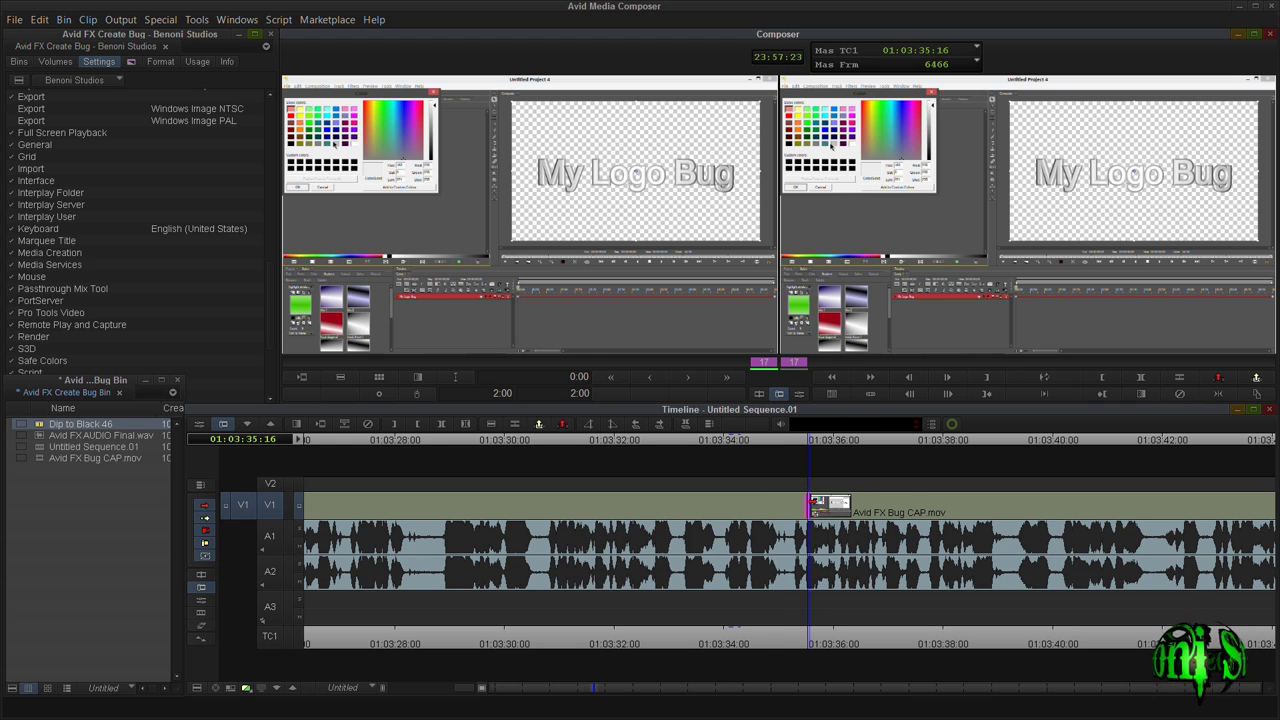
left_click(732, 507)
left_click(842, 507)
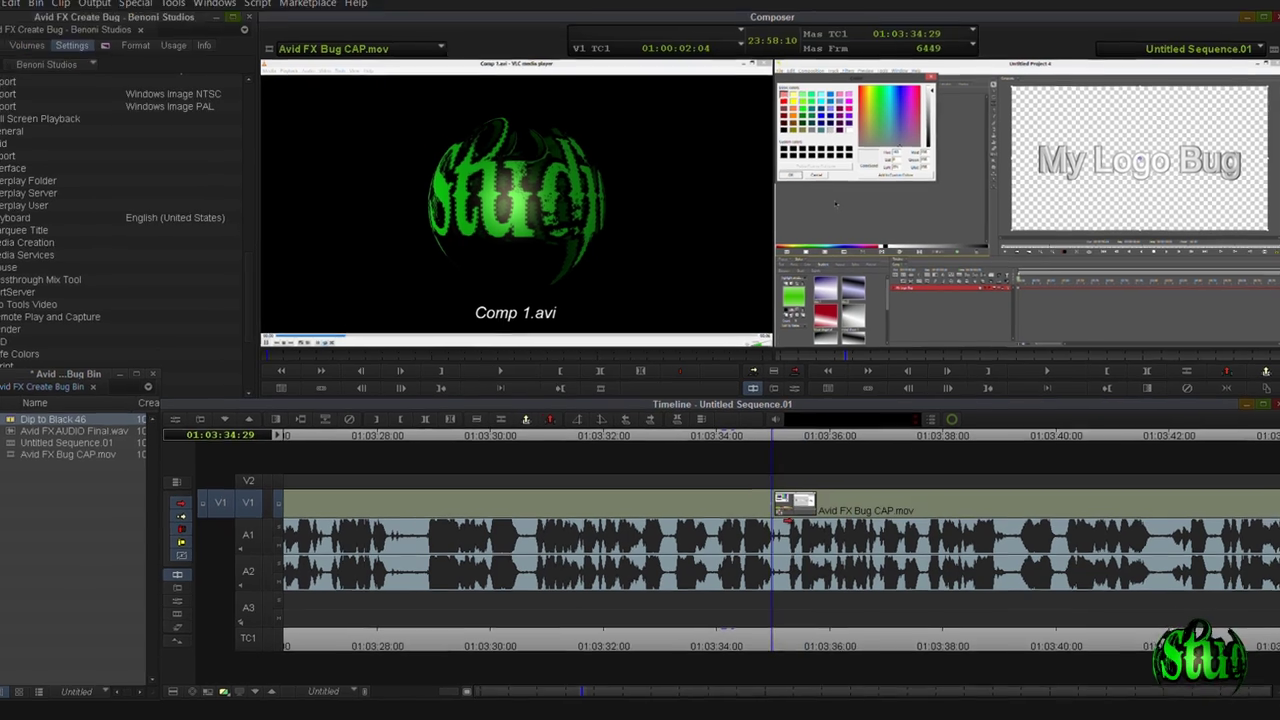
left_click(784, 485)
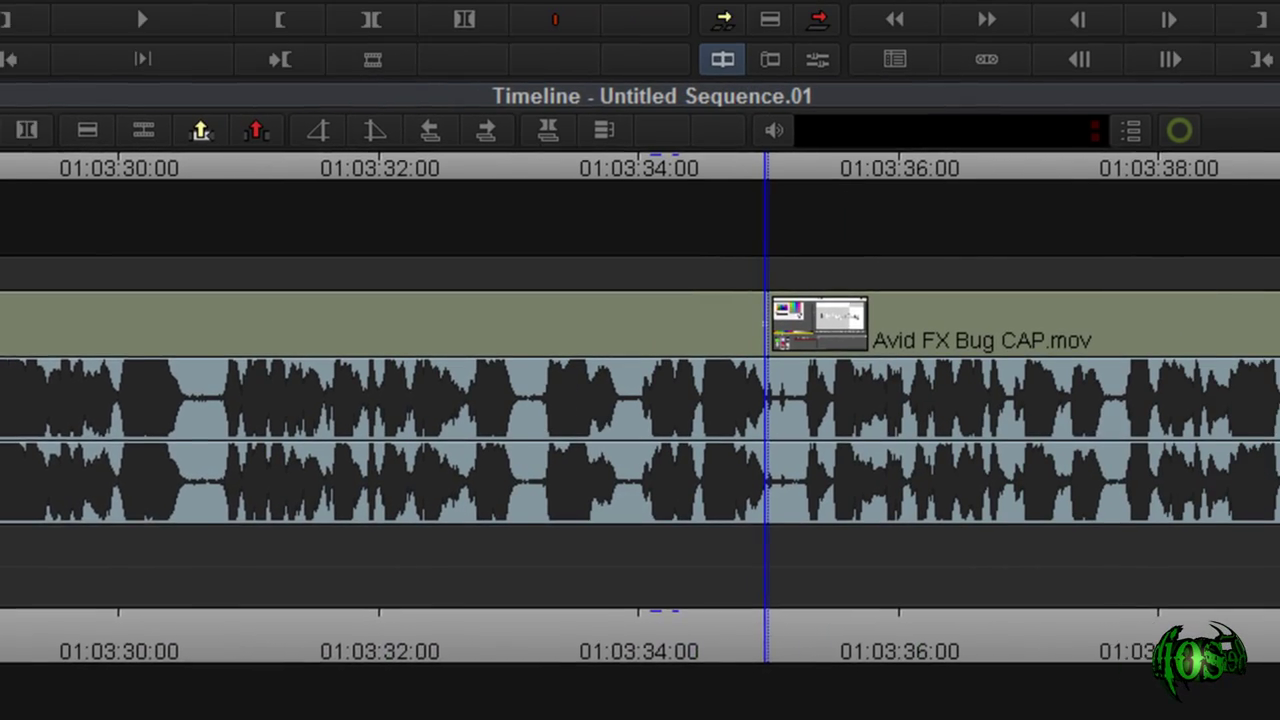
Trim the clip head later again and slide the clip left to close the black gap.
left_click(778, 322)
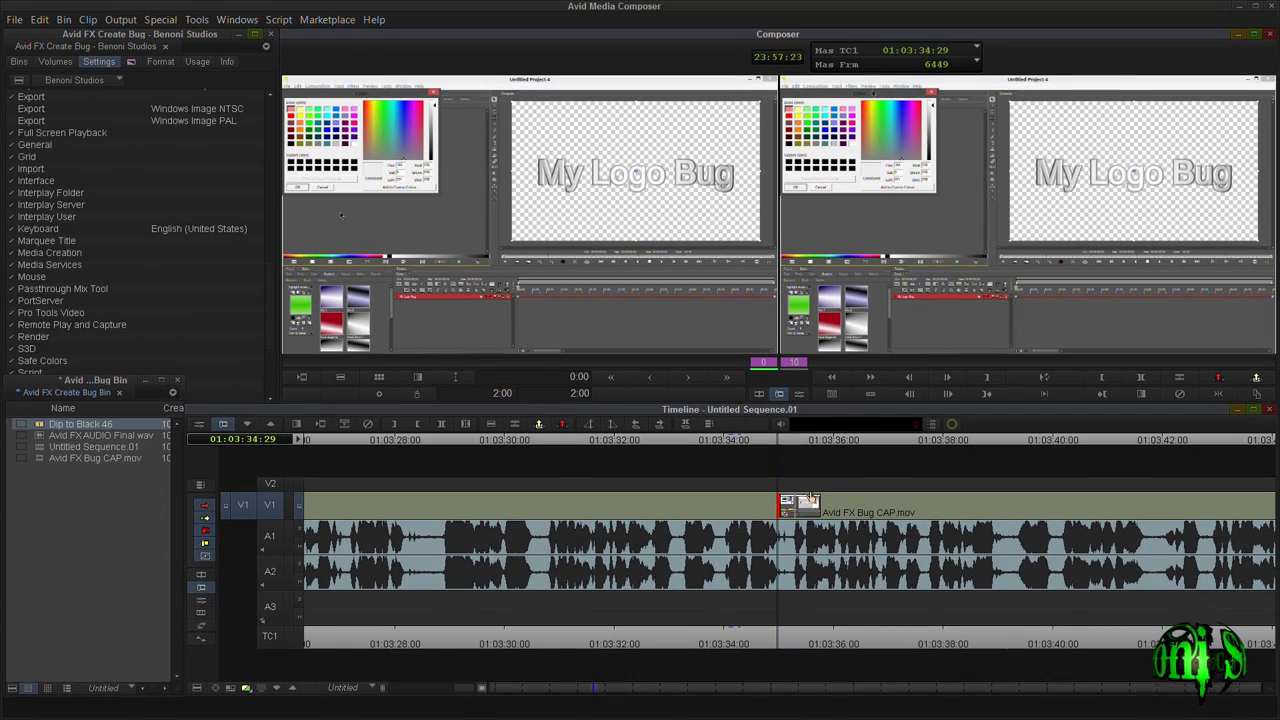
left_click_drag(818, 497, 884, 490)
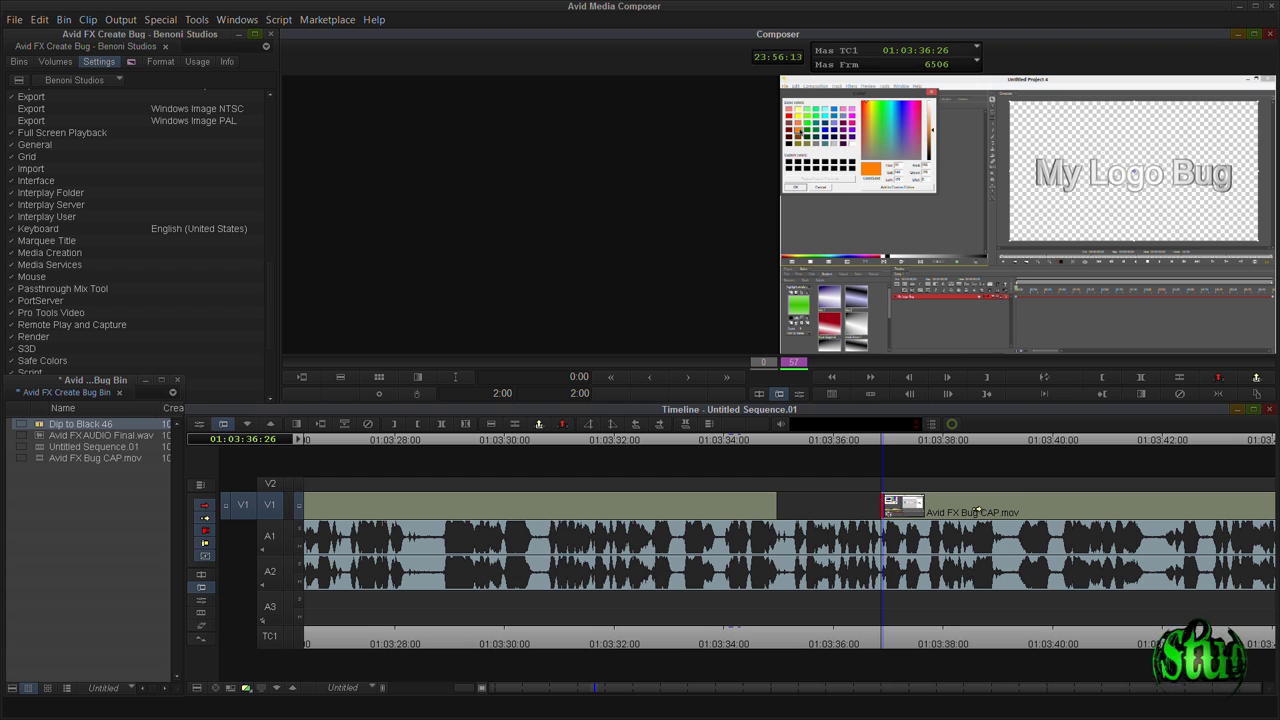
left_click_drag(975, 510, 871, 510)
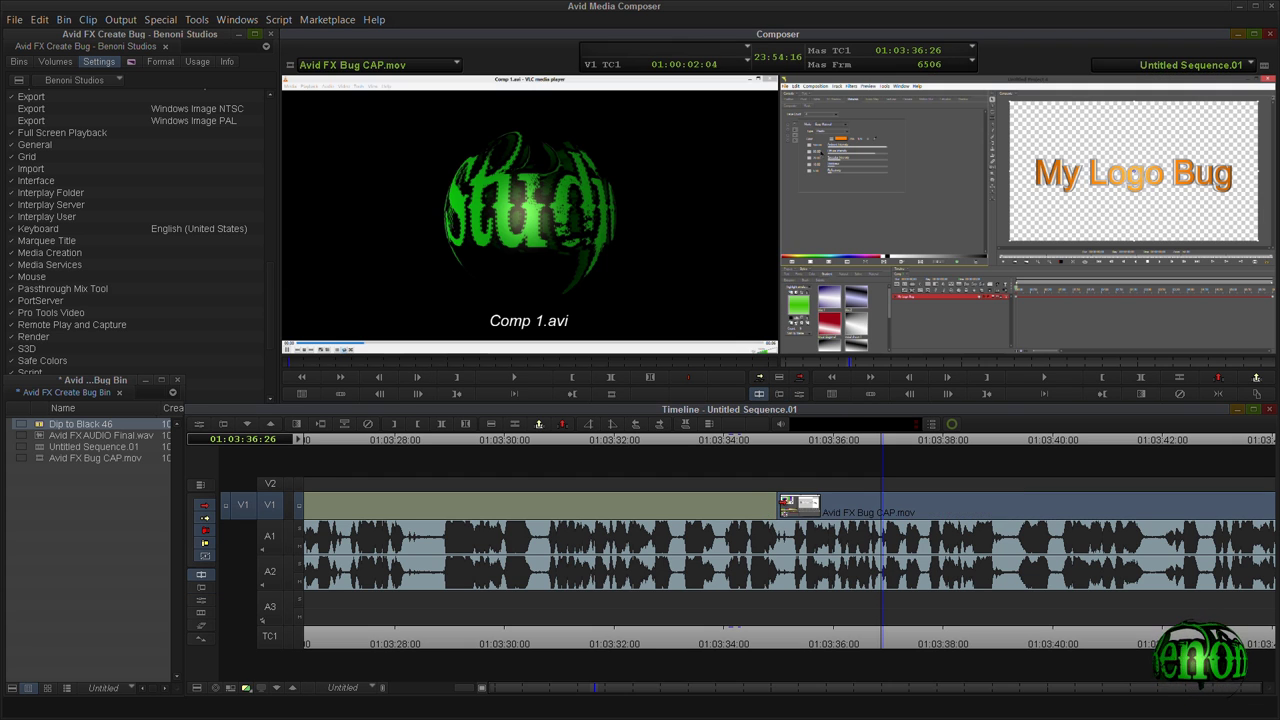
left_click_drag(887, 450, 735, 455)
key("space")
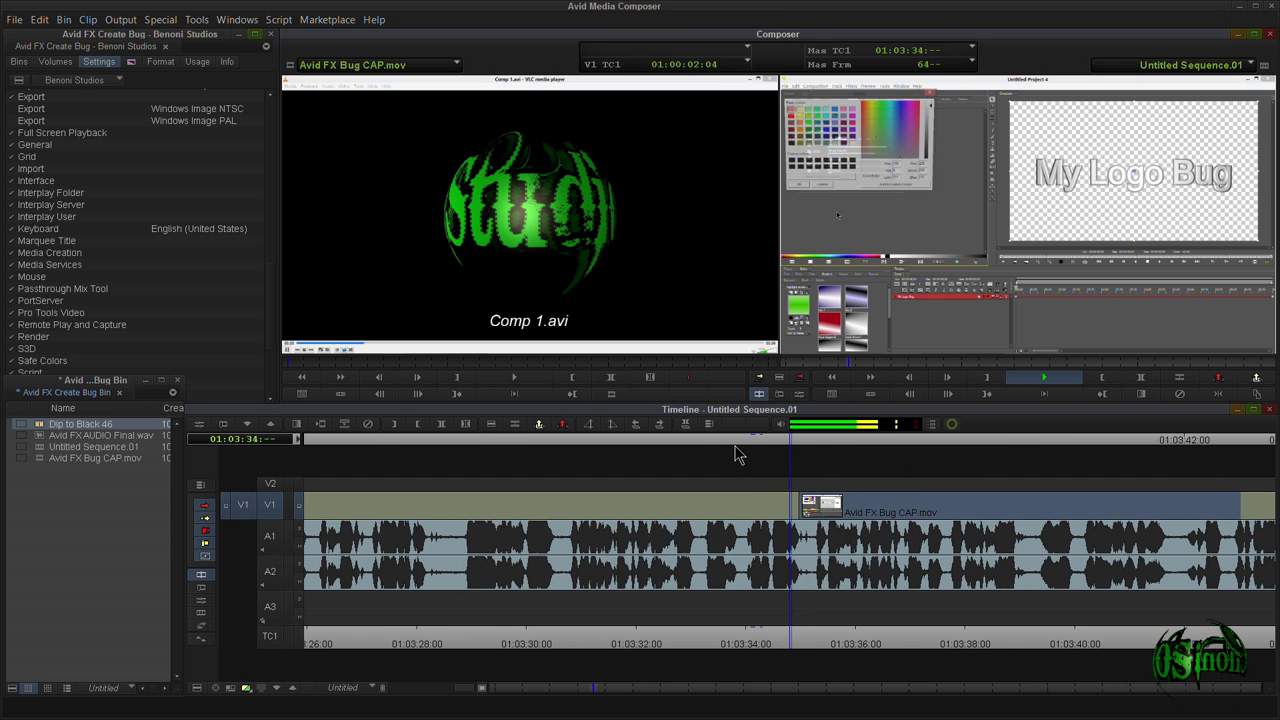
key("space")
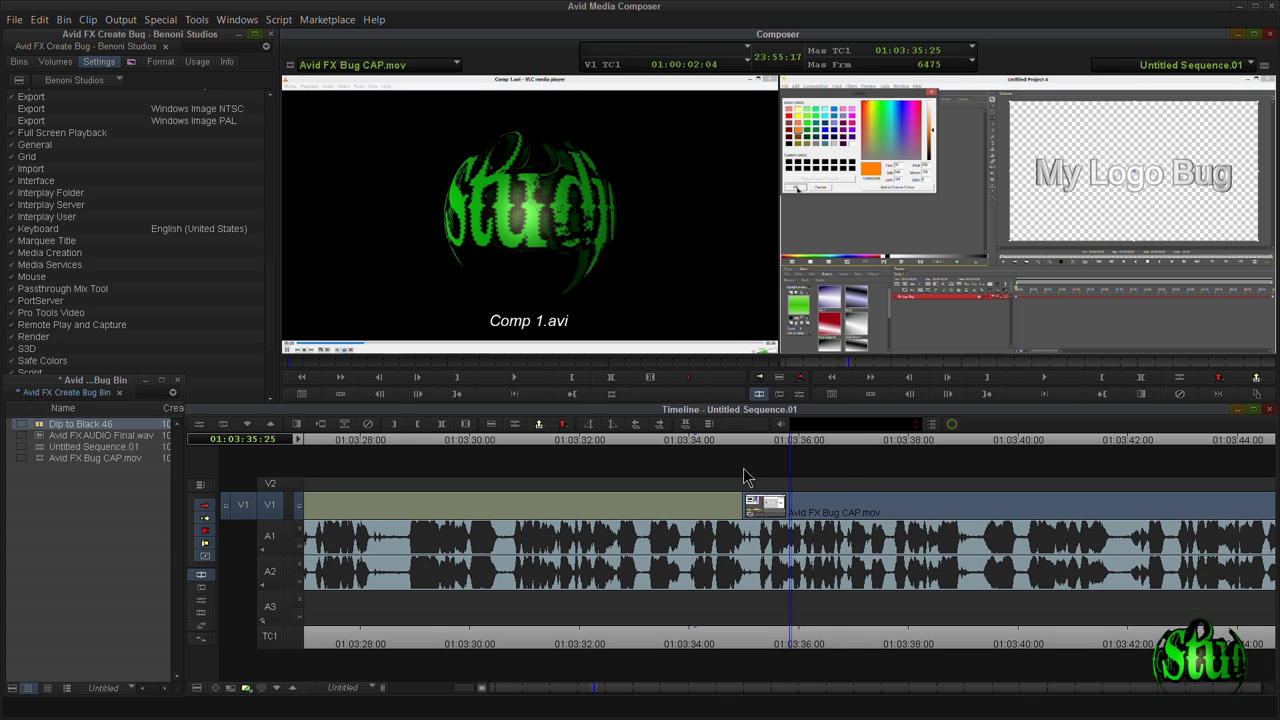
key("ctrl+z")
key("ctrl+r")
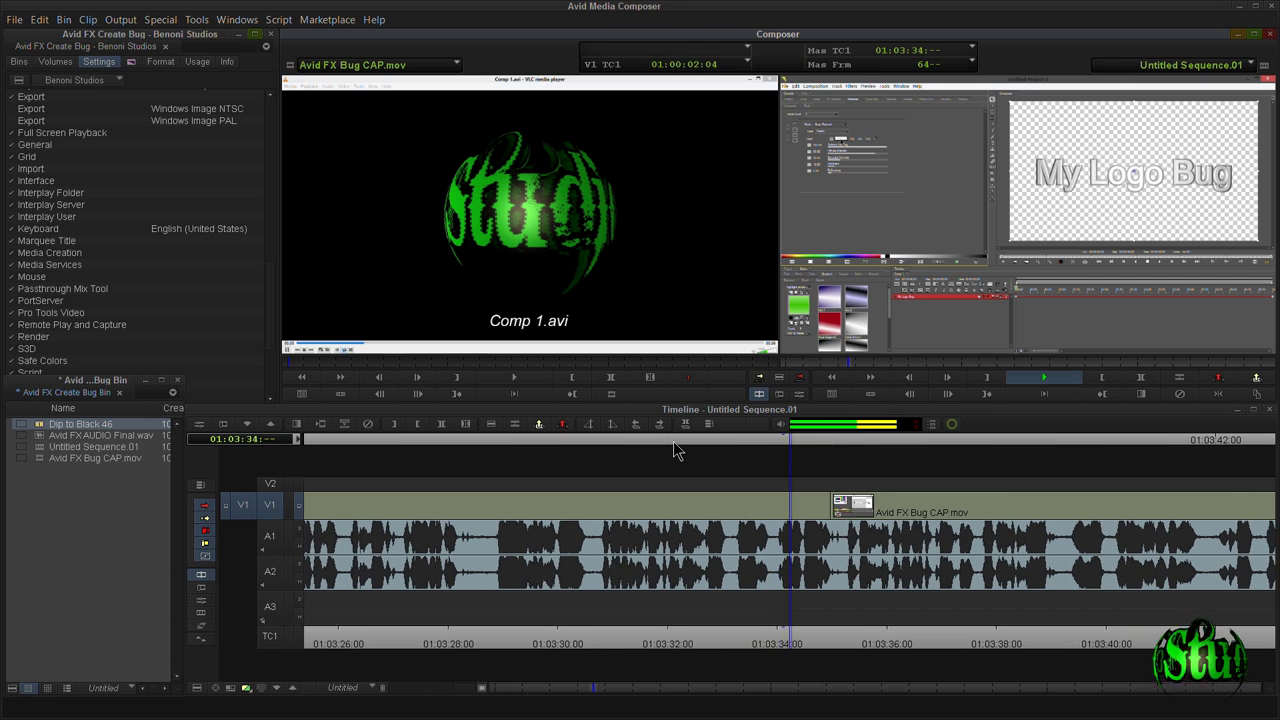
key("space")
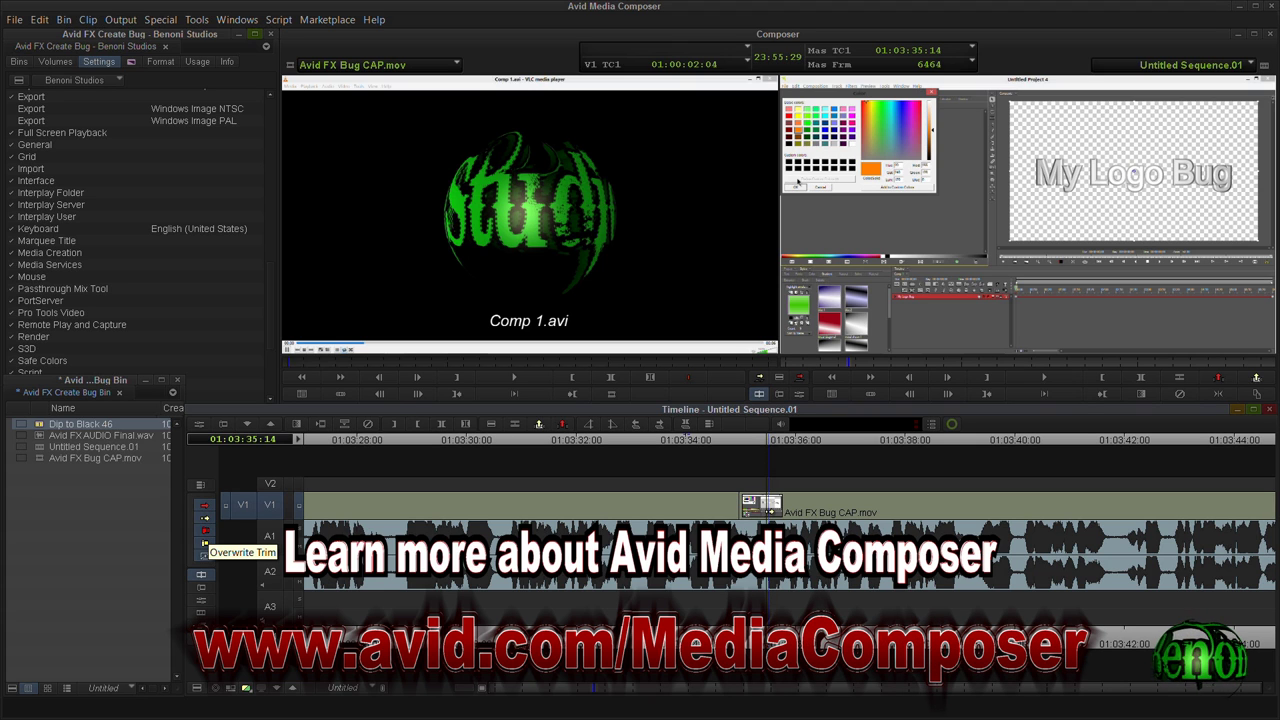
Slide the V1 clip slightly later and park the playhead at 01:03:35:24.
left_click_drag(793, 499, 828, 499)
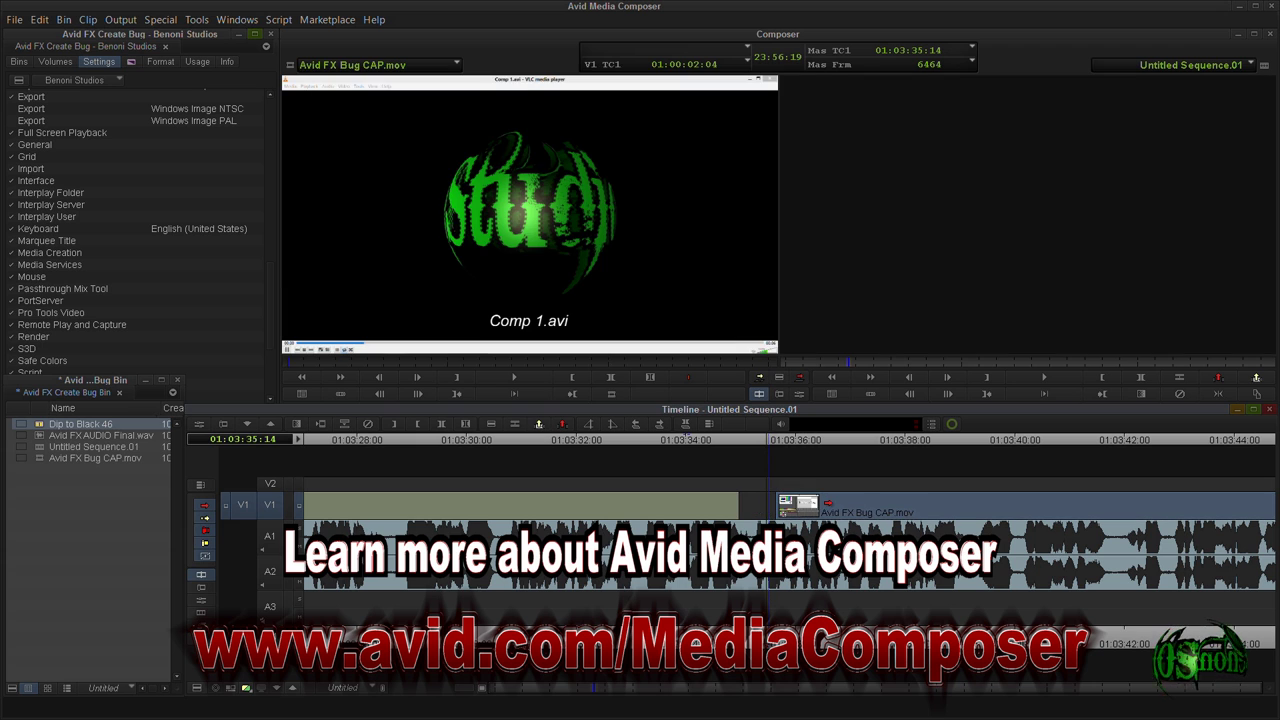
mouse_move(772, 447)
left_mouse_down()
mouse_move(748, 447)
mouse_move(780, 446)
left_mouse_up()
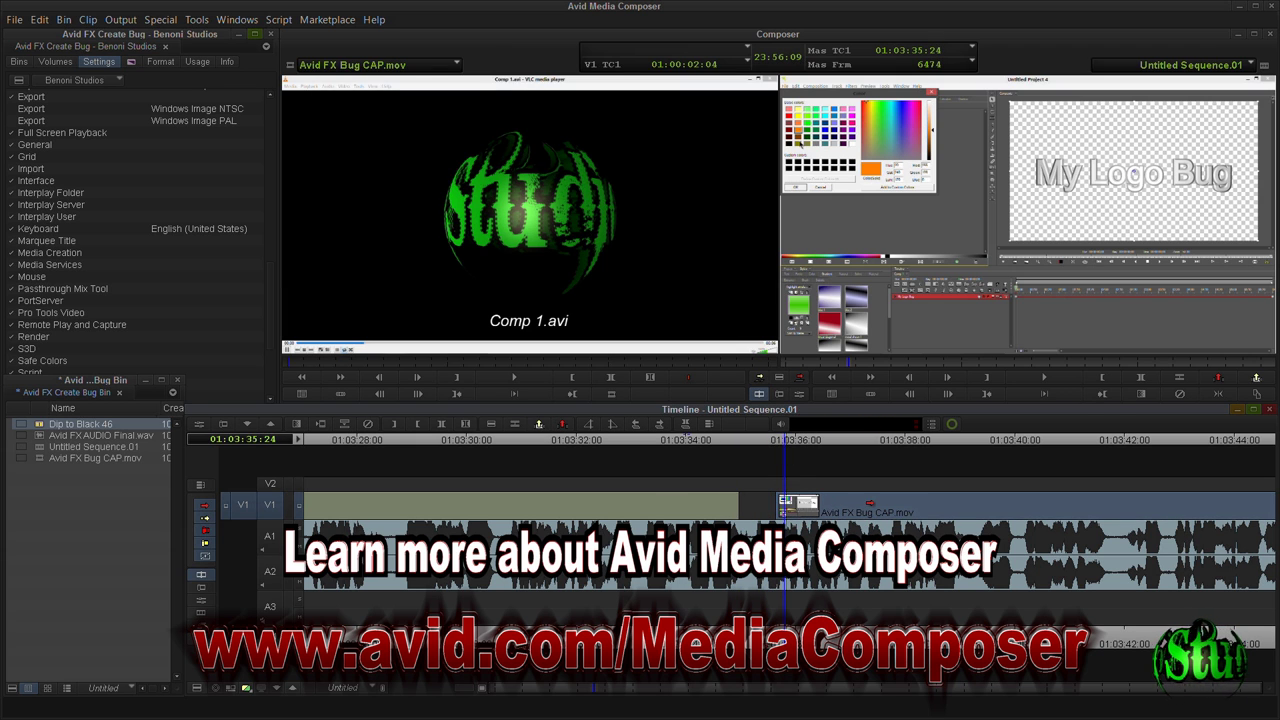